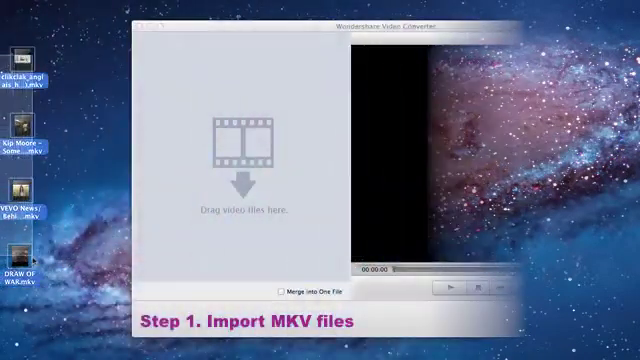
- Import the four desktop MKV videos, then remove DRAW OF WAR from the list
left_click_drag(22, 260, 240, 180)
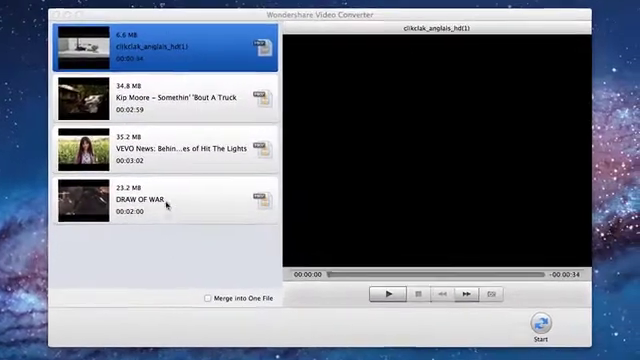
left_click(242, 200)
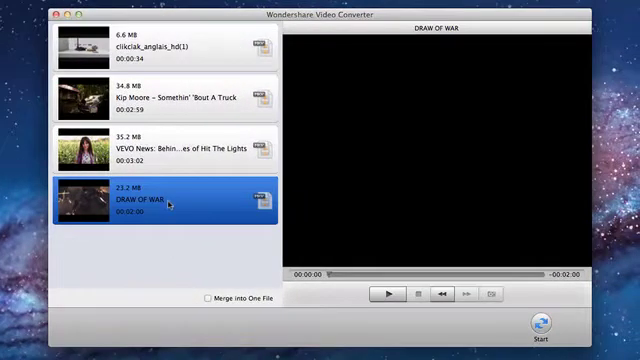
left_click_drag(168, 205, 170, 5)
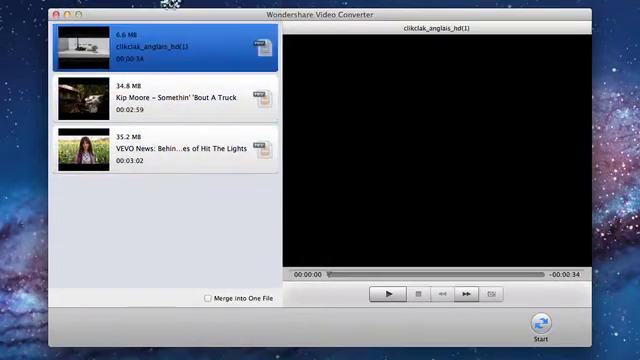
- Reorder the list to VEVO News, clickclak, then Kip Moore
left_click_drag(167, 90, 168, 195)
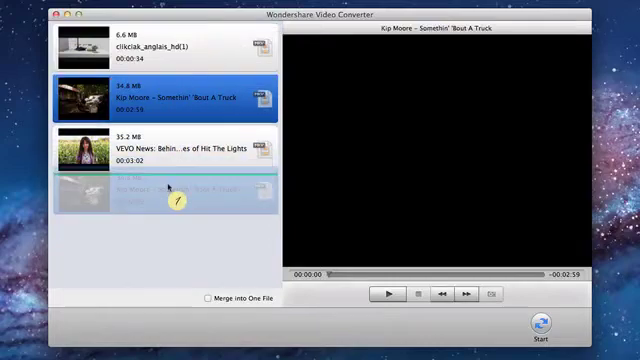
left_click(172, 85)
left_click_drag(172, 88, 168, 40)
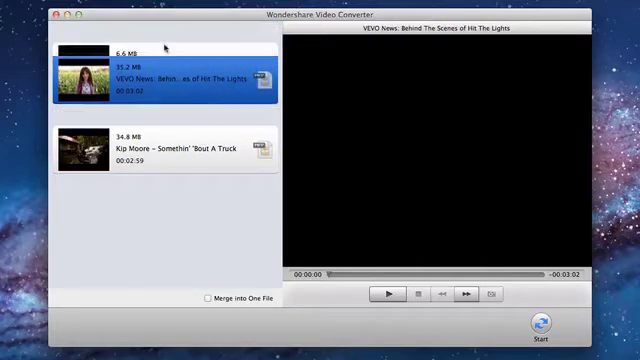
- Play and pause the VEVO News preview, then bring up its gear edit menu
left_click(389, 294)
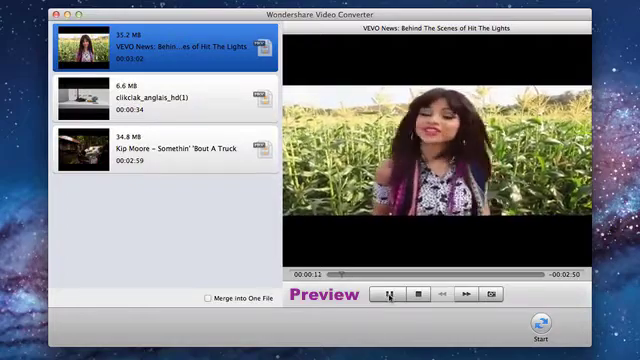
left_click(389, 294)
mouse_move(83, 47)
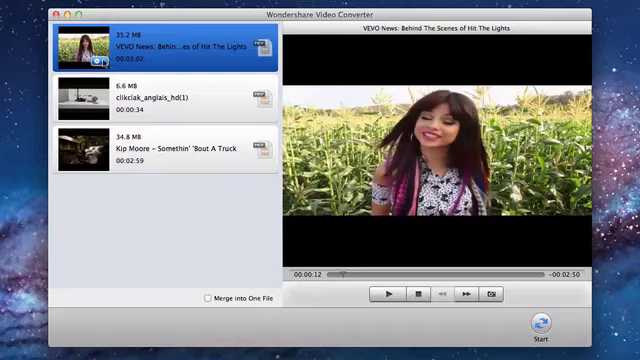
left_click(100, 60)
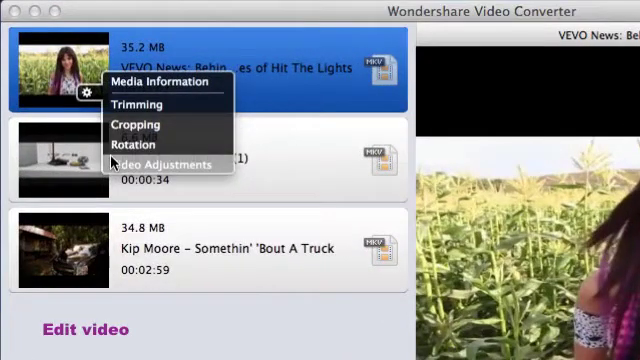
- Trim VEVO News with start handle at 00:00:16 and end handle at 00:02:43
left_click(137, 104)
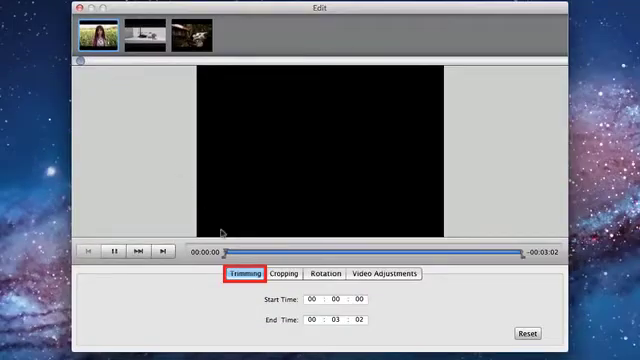
left_click(243, 252)
left_click_drag(226, 252, 250, 252)
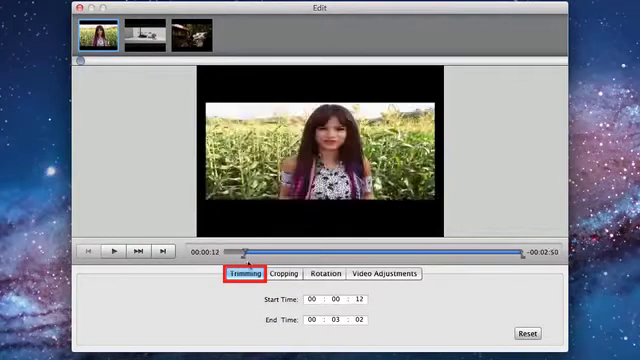
left_click_drag(524, 253, 490, 253)
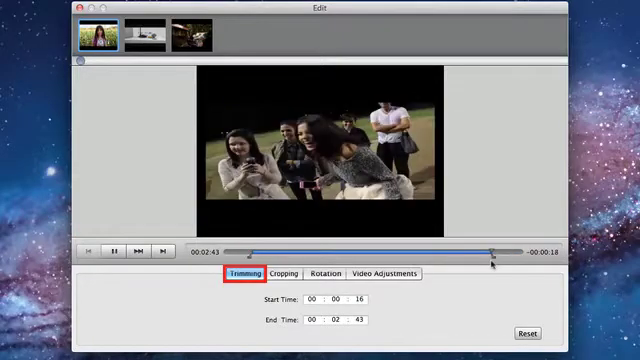
- Crop VEVO News to 628×398 at offset 4 left, 33 top, with Keep Original zoom
left_click(284, 273)
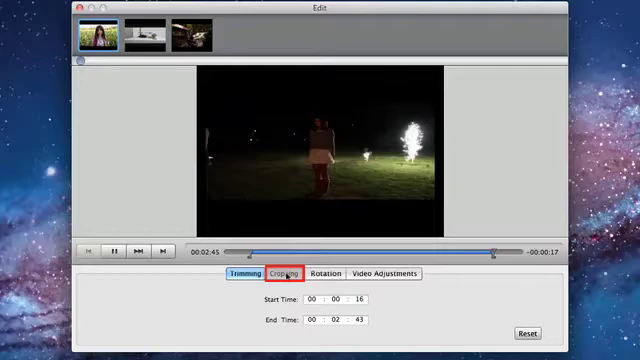
left_click(165, 312)
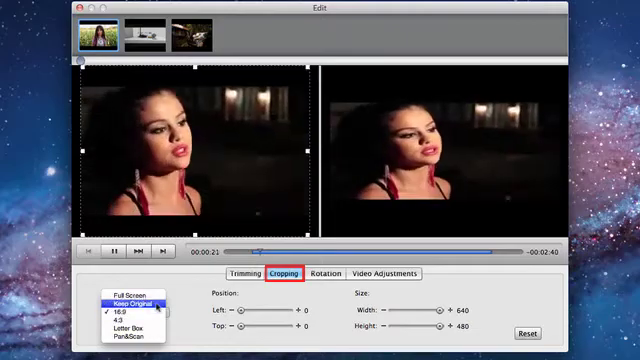
left_click(132, 303)
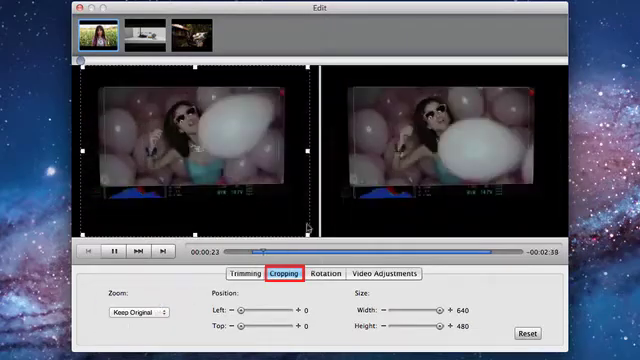
left_click_drag(308, 237, 303, 207)
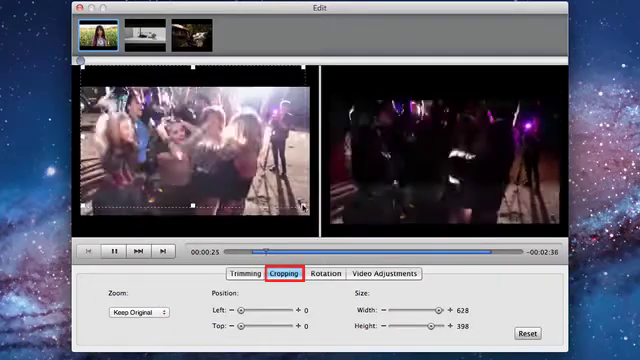
left_click_drag(237, 190, 238, 206)
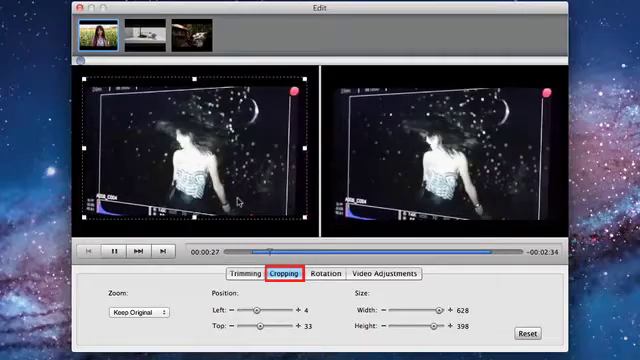
- Try a quarter-turn rotation on VEVO News, then rotate it back
left_click(324, 273)
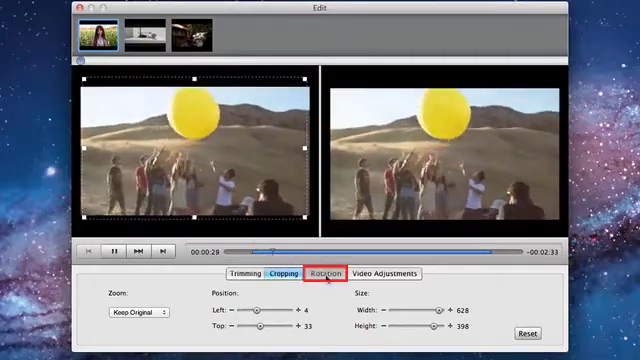
left_click(309, 303)
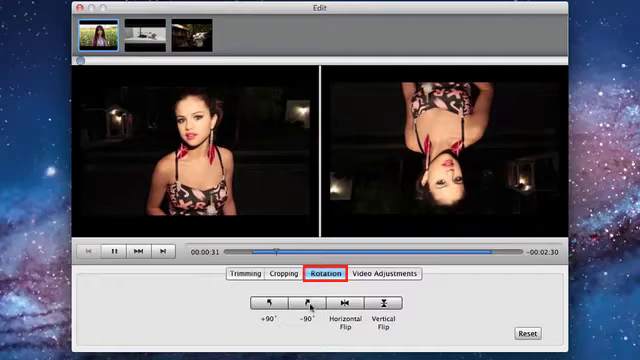
left_click(272, 303)
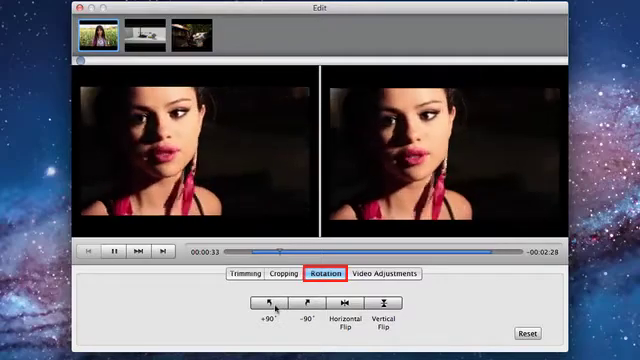
- Set VEVO News Effect to Gray, Deinterlace to Repeat Odd Field, and Brightness to 13
left_click(385, 274)
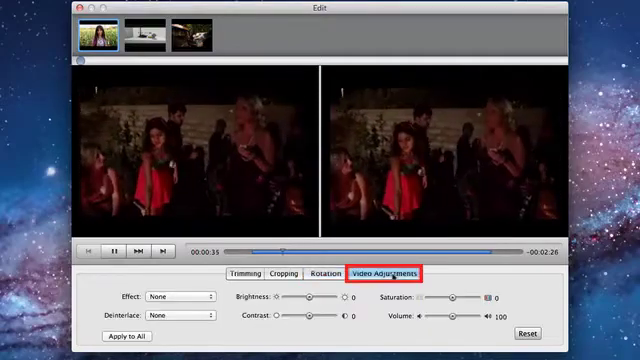
left_click(209, 298)
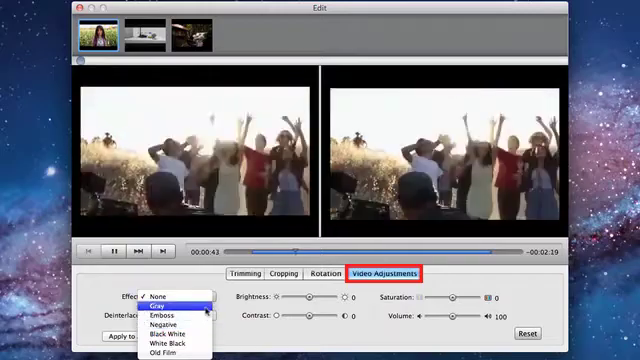
left_click(160, 306)
left_click(212, 316)
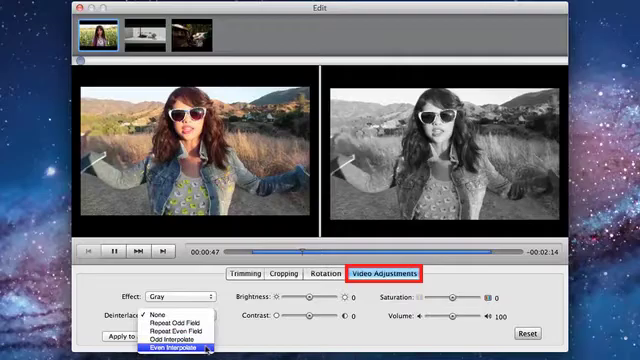
left_click(178, 323)
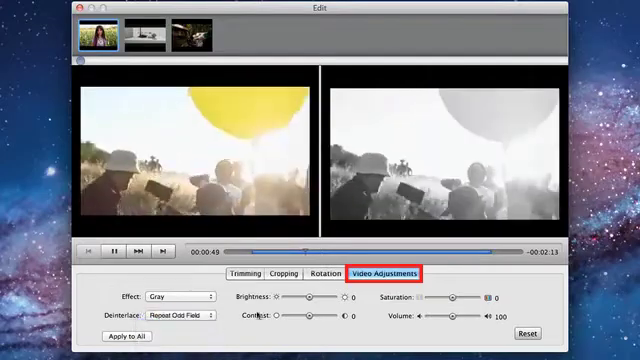
left_click_drag(310, 297, 312, 316)
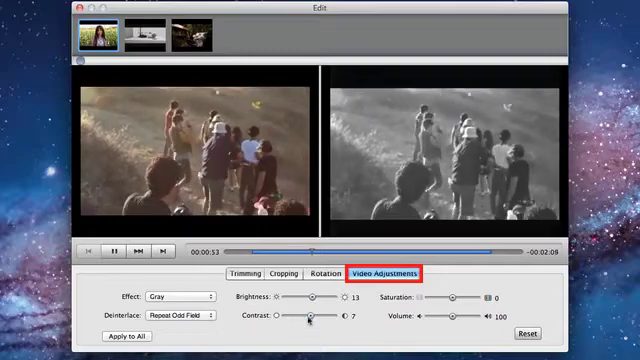
- Request the Video Adjustment settings be applied to all files with Apply to All
left_click(128, 336)
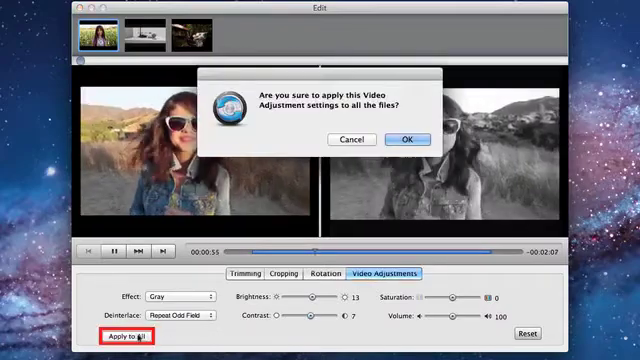